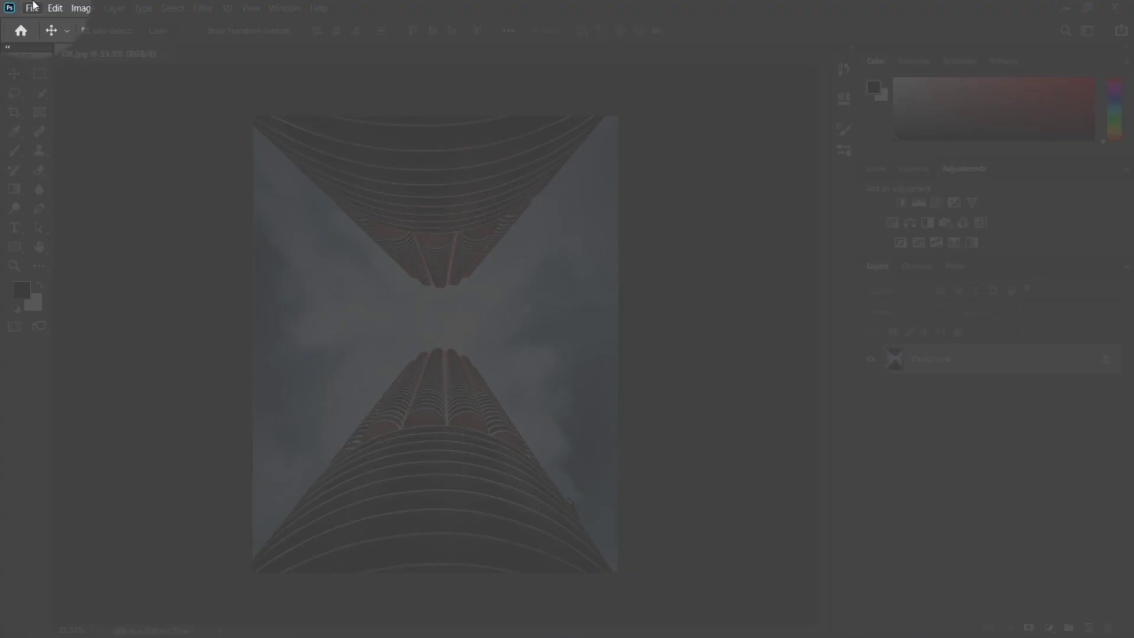
# - Open the jordan-sanchez airplane photo
pyautogui.click(32, 8)
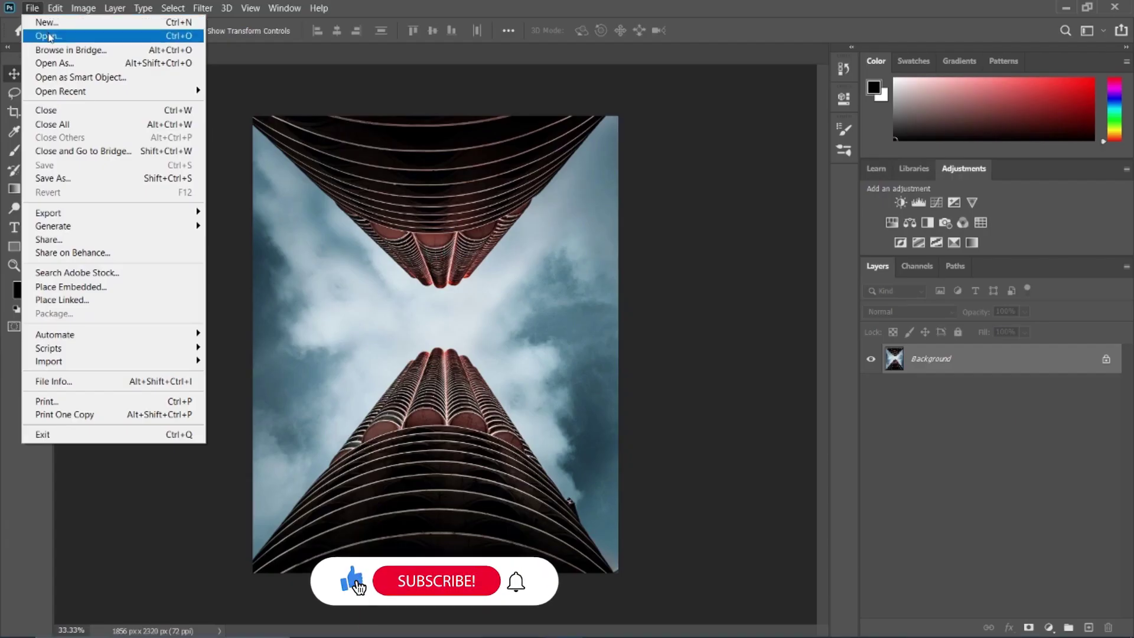
pyautogui.click(50, 36)
pyautogui.click(409, 148)
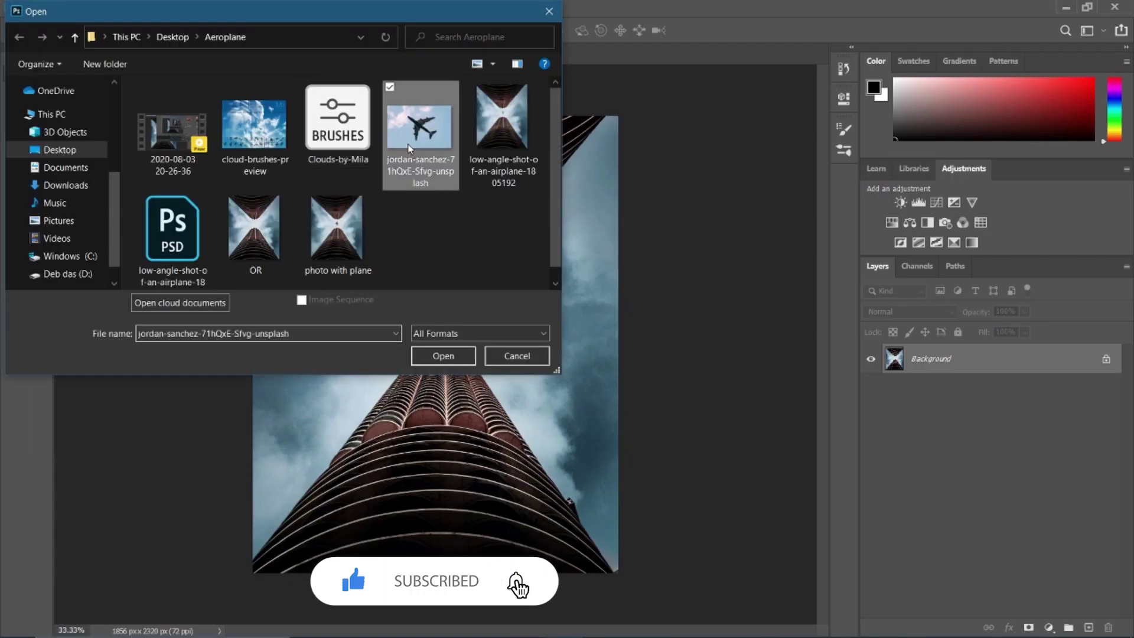
pyautogui.doubleClick(409, 148)
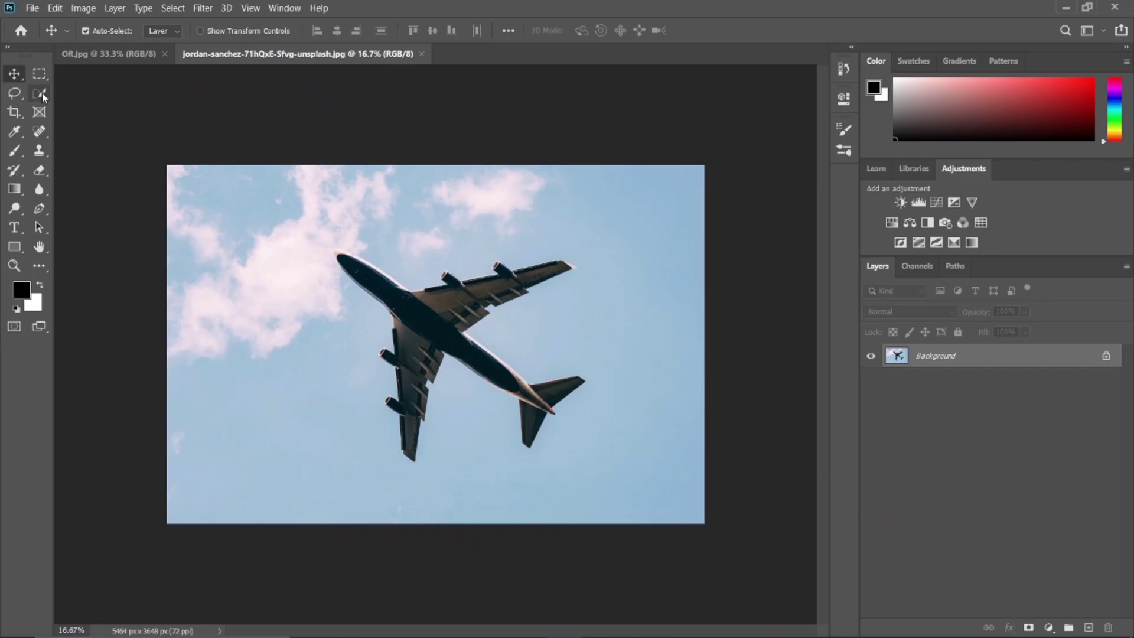
# - Select the whole airplane, including wings and tail fins, with Quick Selection
pyautogui.click(41, 93)
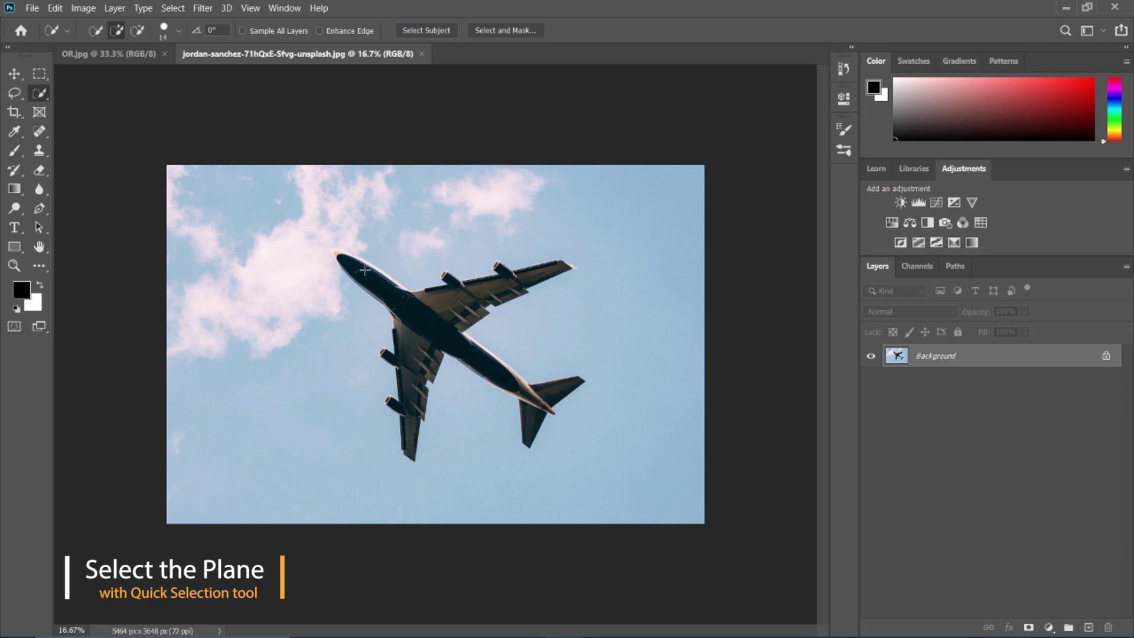
pyautogui.moveTo(364, 277); pyautogui.dragTo(544, 398)
pyautogui.click(544, 397)
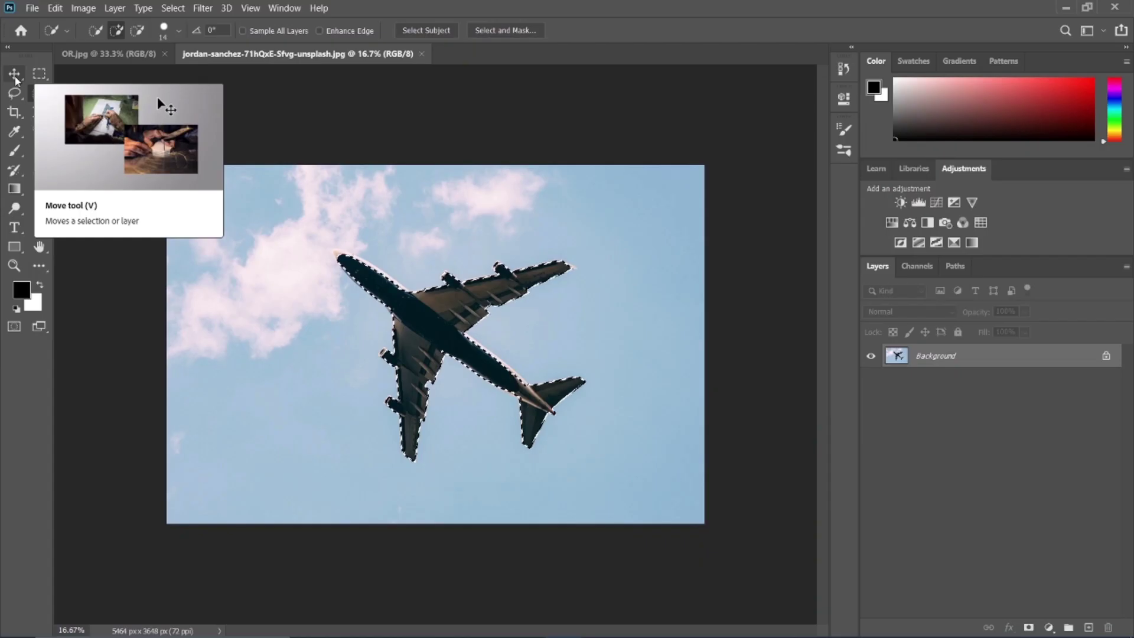
pyautogui.click(15, 76)
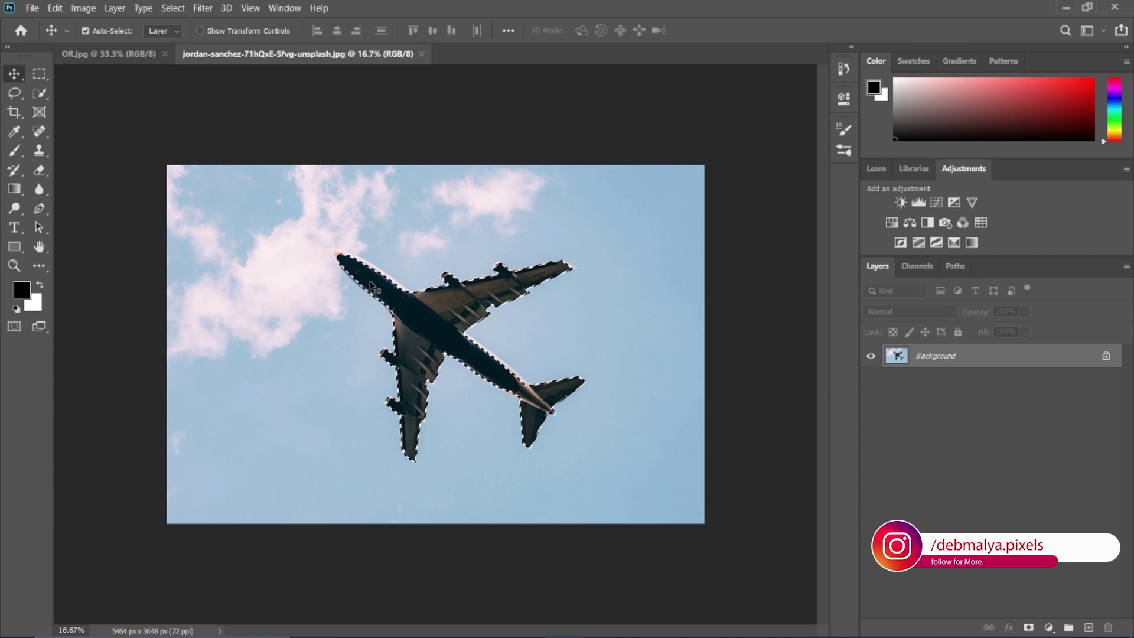
# - Place the airplane in OR.jpg as Layer 1, scaled to 8.93% and rotated about 54° between the towers
pyautogui.moveTo(367, 284)
pyautogui.mouseDown()
pyautogui.moveTo(190, 106)
pyautogui.moveTo(446, 322)
pyautogui.mouseUp()
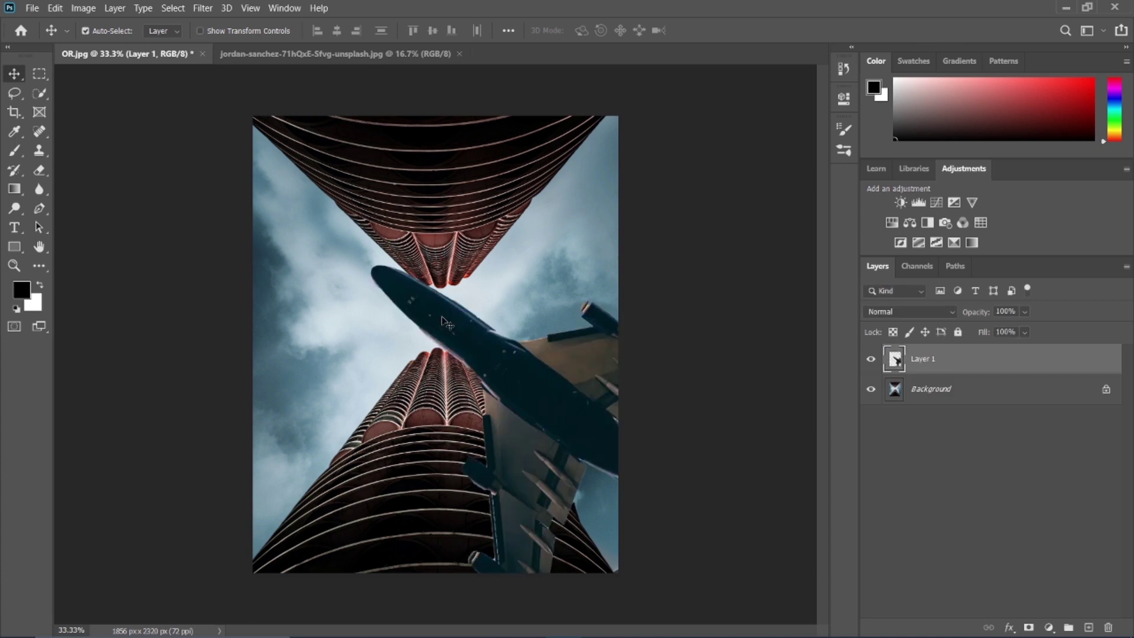
pyautogui.hotkey('ctrl', 't')
pyautogui.scroll(-2, 434, 345)
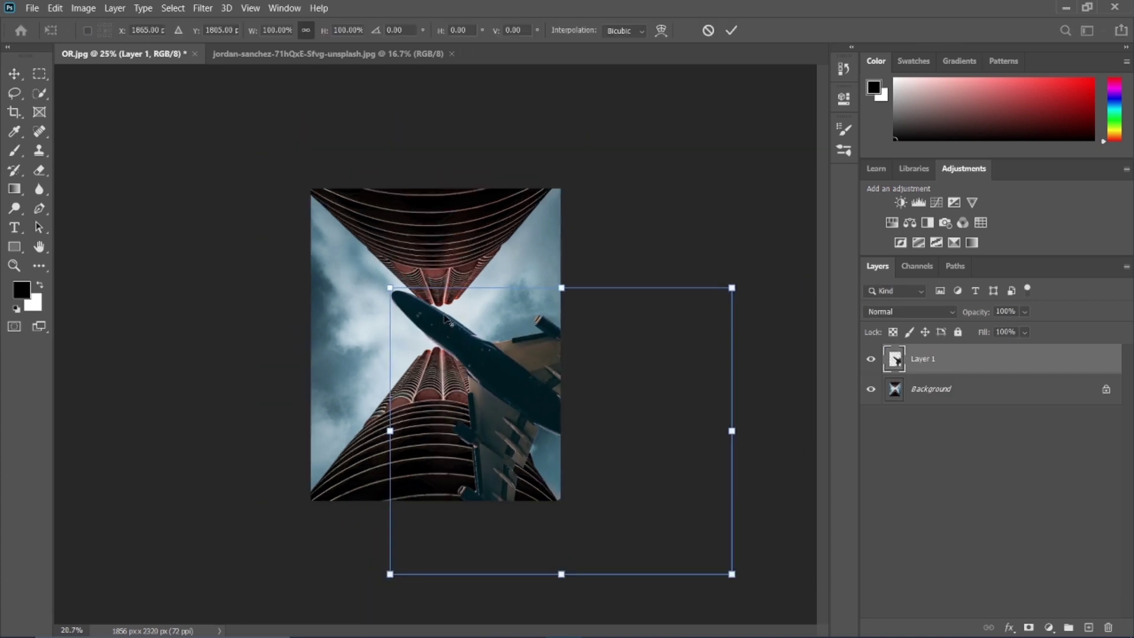
pyautogui.scroll(-1, 435, 346)
pyautogui.moveTo(394, 295); pyautogui.dragTo(555, 425)
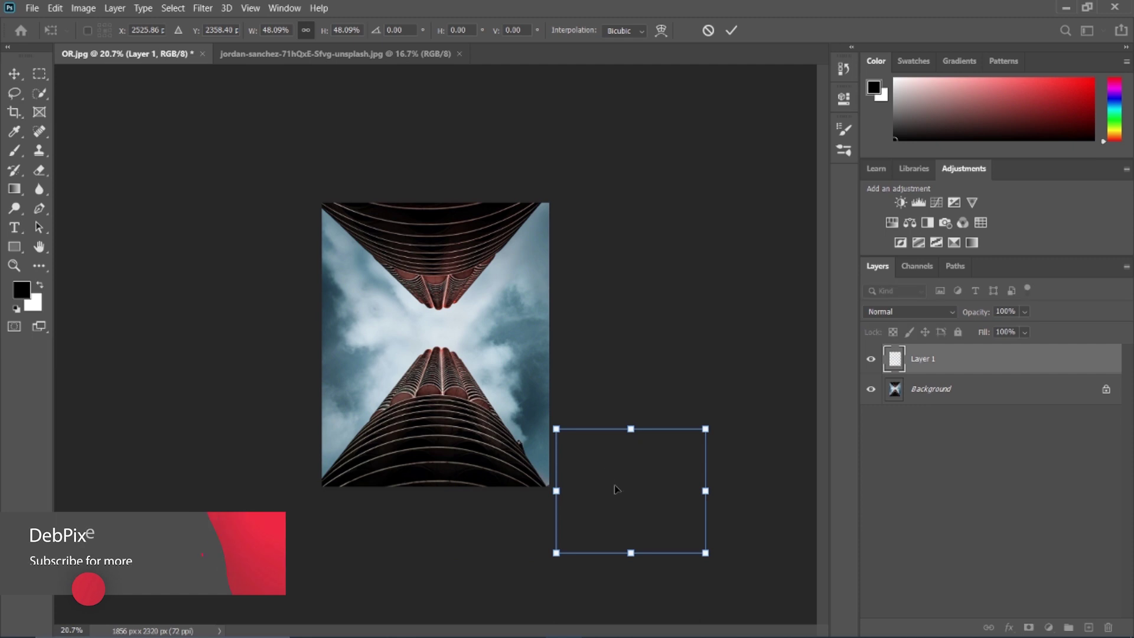
pyautogui.moveTo(629, 488); pyautogui.dragTo(465, 345)
pyautogui.moveTo(540, 292)
pyautogui.mouseDown()
pyautogui.moveTo(441, 374)
pyautogui.moveTo(442, 322)
pyautogui.moveTo(454, 337)
pyautogui.moveTo(439, 335)
pyautogui.mouseUp()
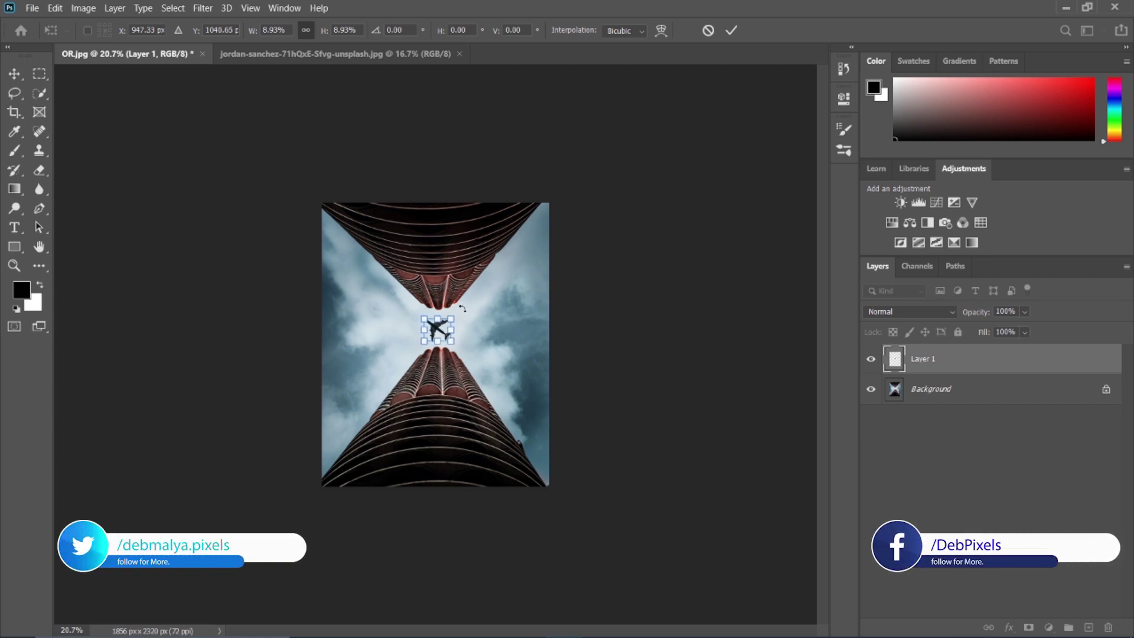
pyautogui.moveTo(473, 309); pyautogui.dragTo(494, 343)
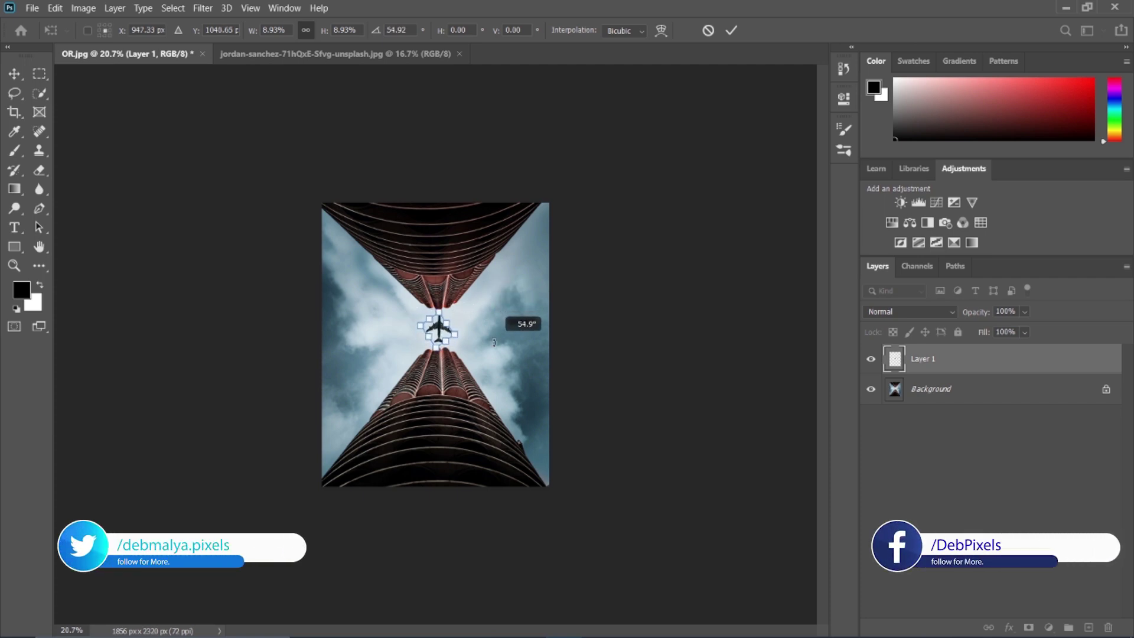
pyautogui.click(732, 29)
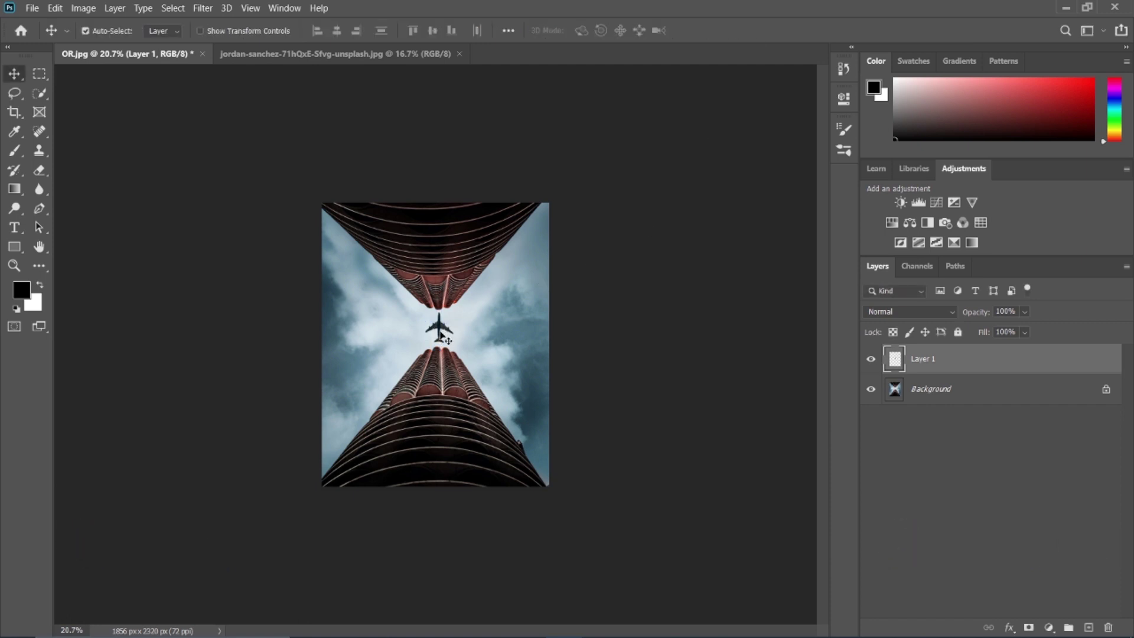
# - Shrink the airplane to about 75% and nudge it slightly right and up
pyautogui.hotkey('ctrl', 't')
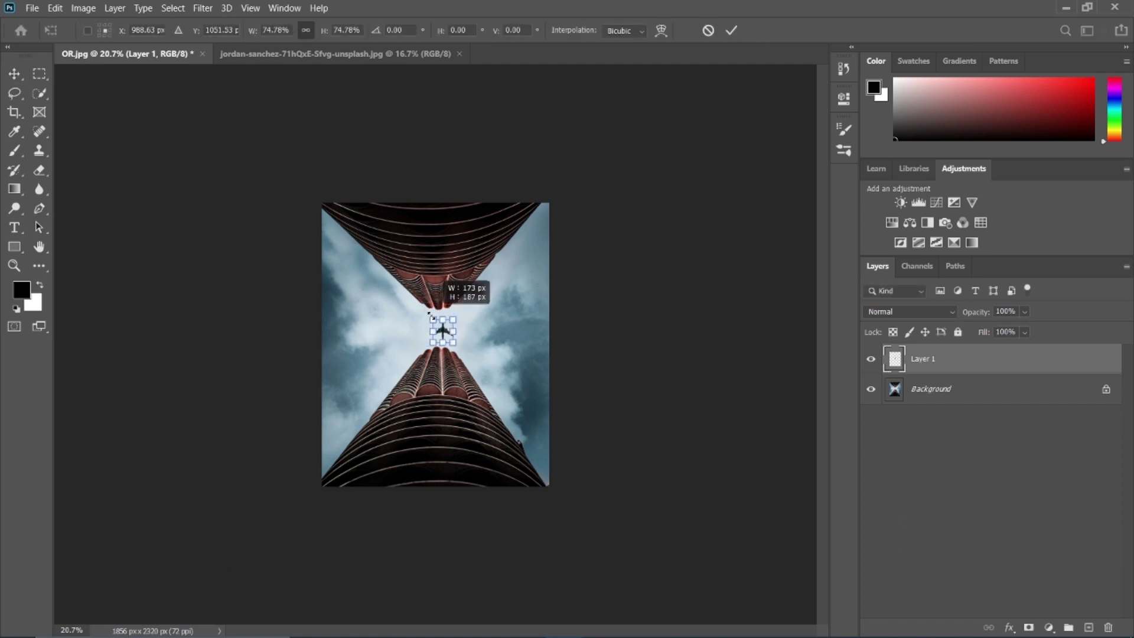
pyautogui.moveTo(424, 306); pyautogui.dragTo(423, 321)
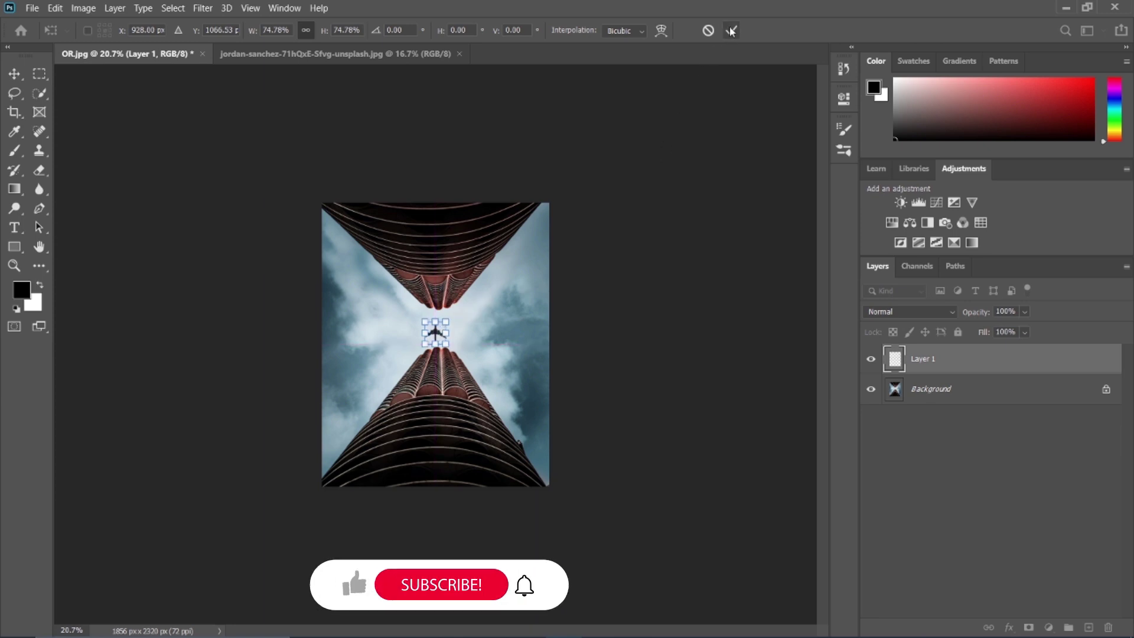
pyautogui.press('Return')
pyautogui.scroll(3, 449, 330)
pyautogui.scroll(-1, 444, 324)
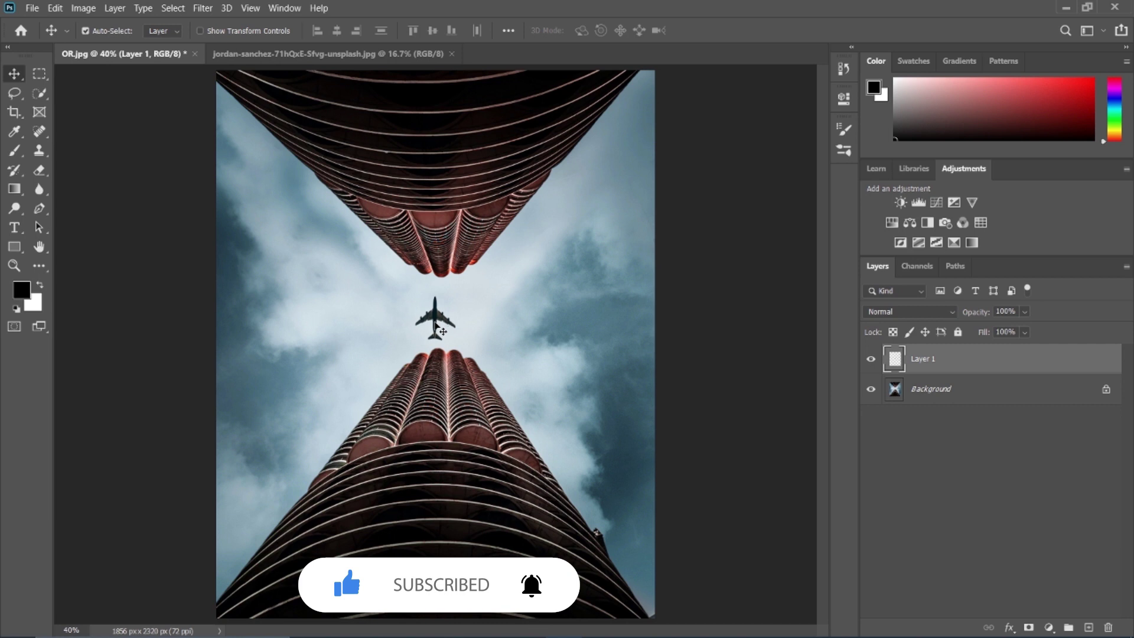
pyautogui.moveTo(452, 327); pyautogui.dragTo(455, 324)
pyautogui.scroll(-1, 455, 324)
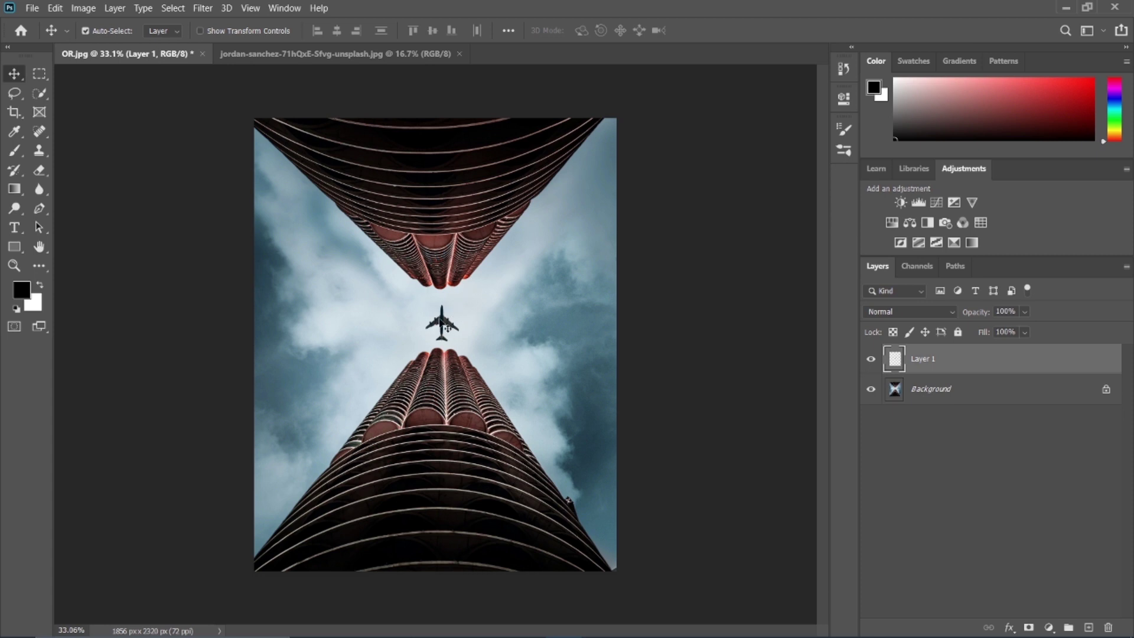
# - Rotate the airplane a further 11.28° and nudge it up between the tower tips
pyautogui.hotkey('ctrl', 't')
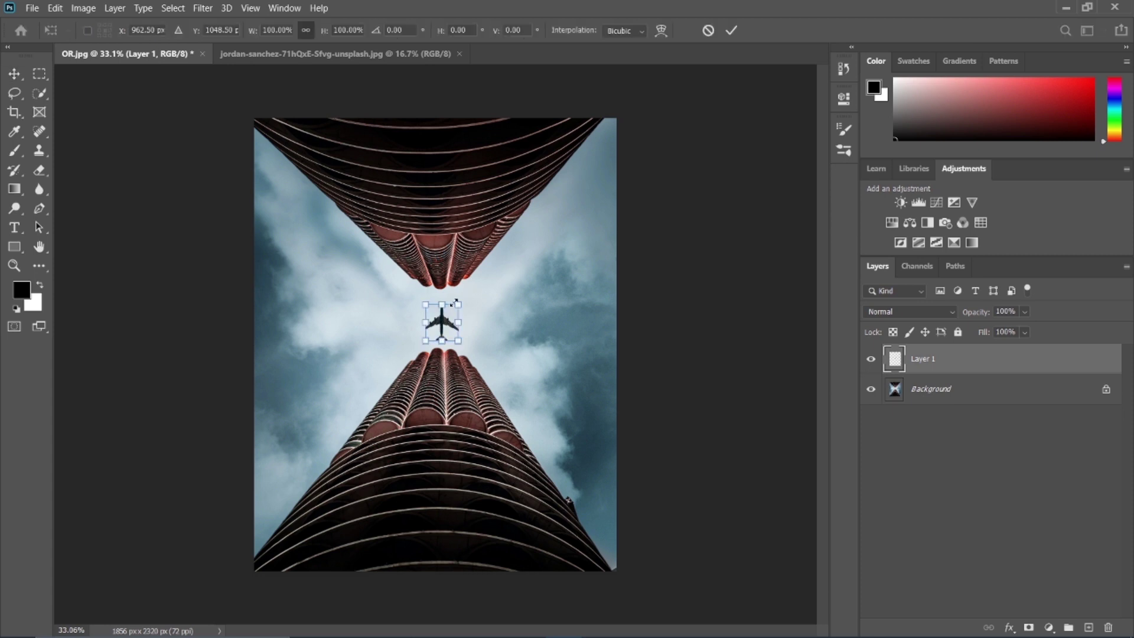
pyautogui.moveTo(473, 293); pyautogui.dragTo(512, 276)
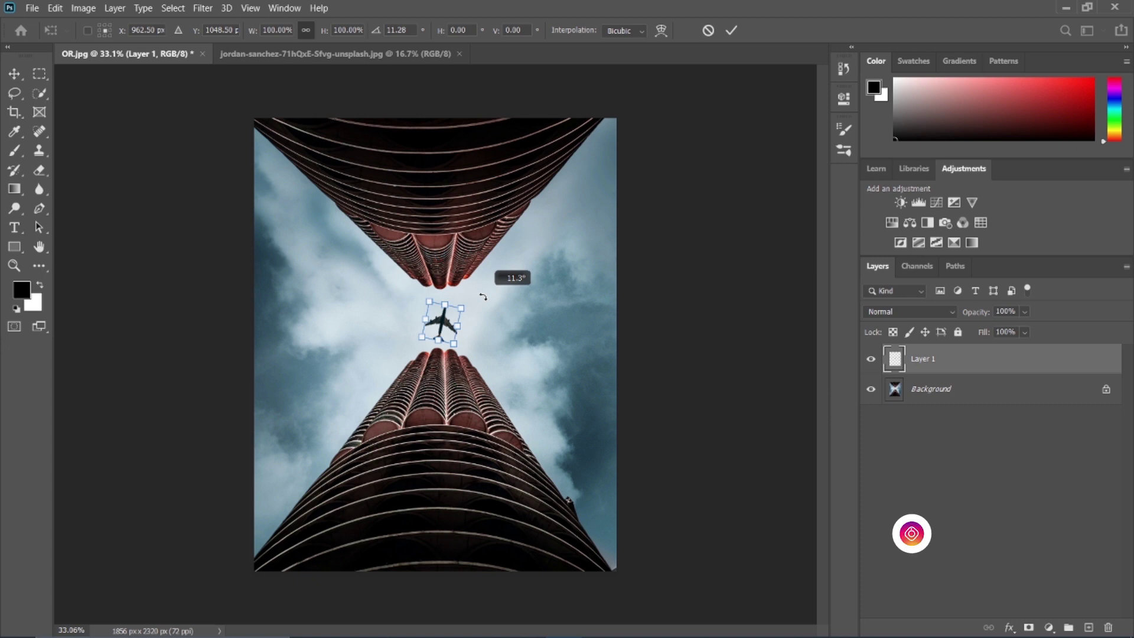
pyautogui.click(738, 30)
pyautogui.hotkey('shift', 'Up')
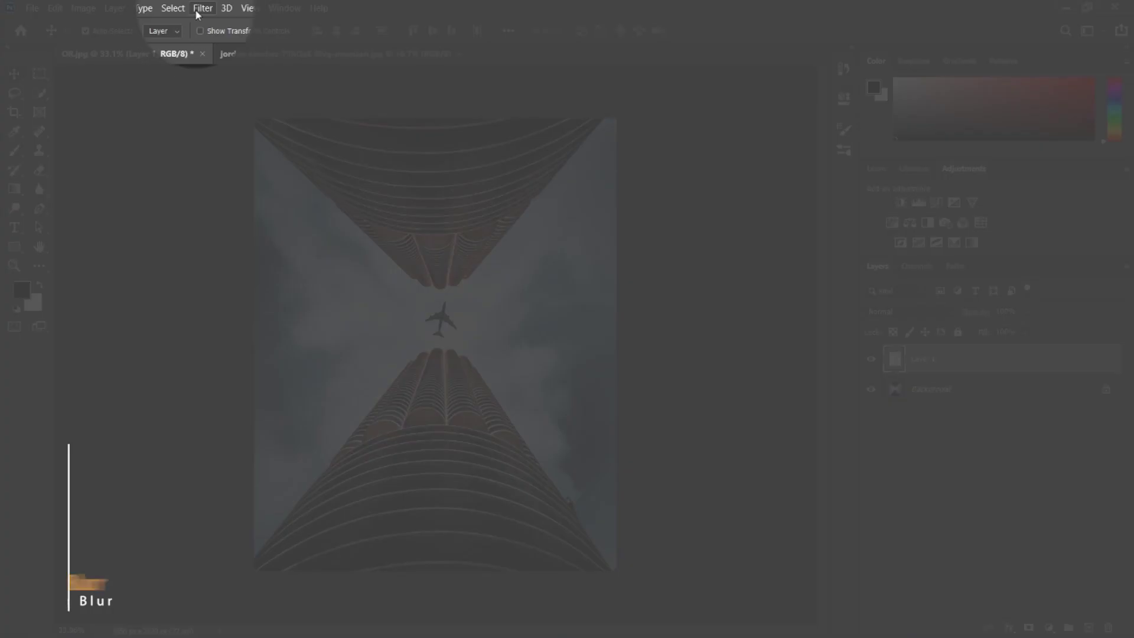
# - Apply Motion Blur to the airplane with -90° angle and 3 px distance
pyautogui.click(201, 7)
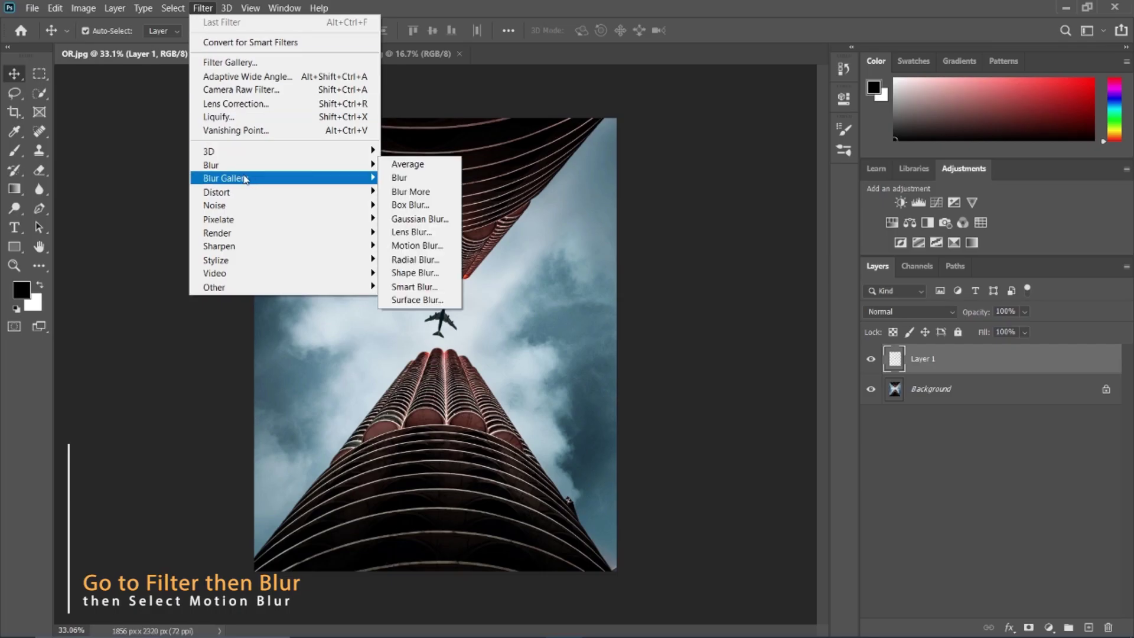
pyautogui.moveTo(266, 165)
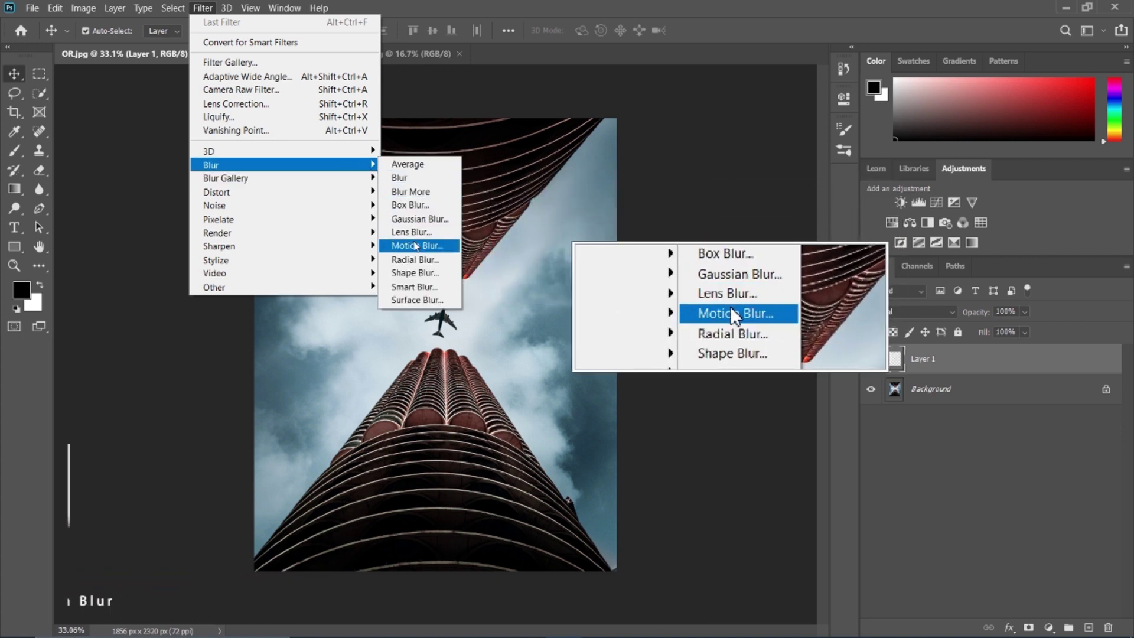
pyautogui.click(416, 245)
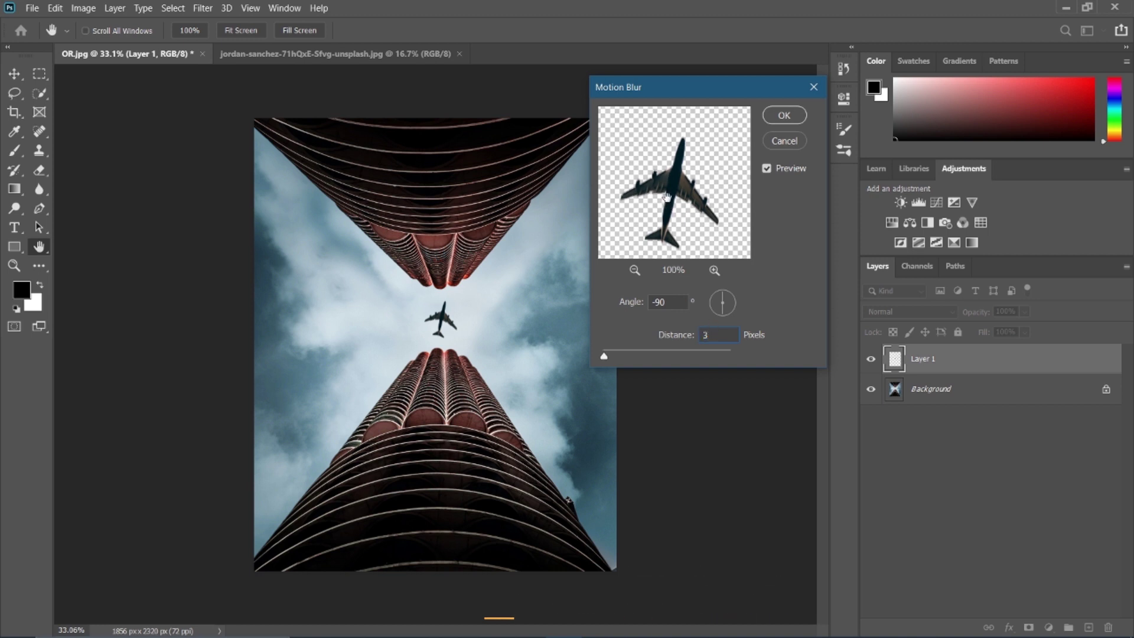
pyautogui.moveTo(673, 189); pyautogui.dragTo(672, 180)
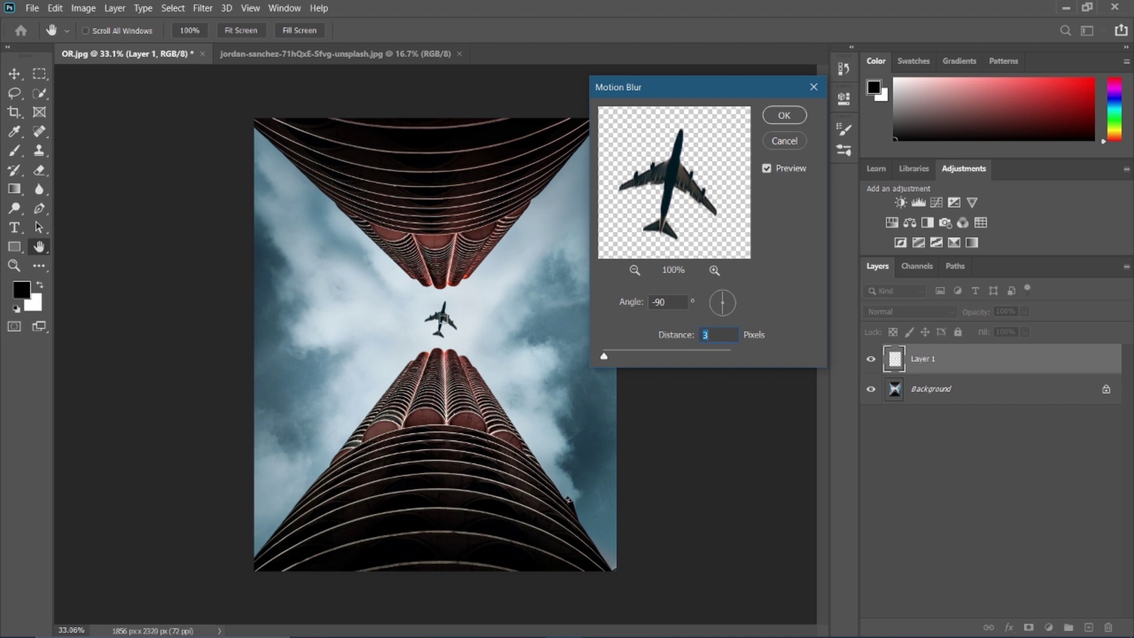
pyautogui.click(438, 312)
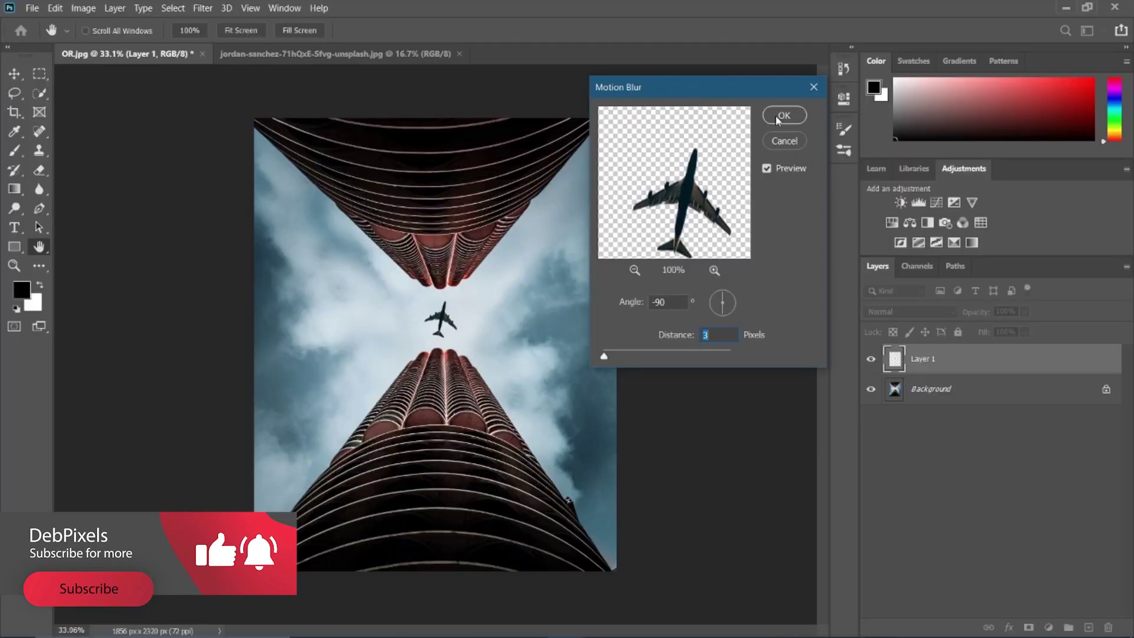
pyautogui.click(776, 117)
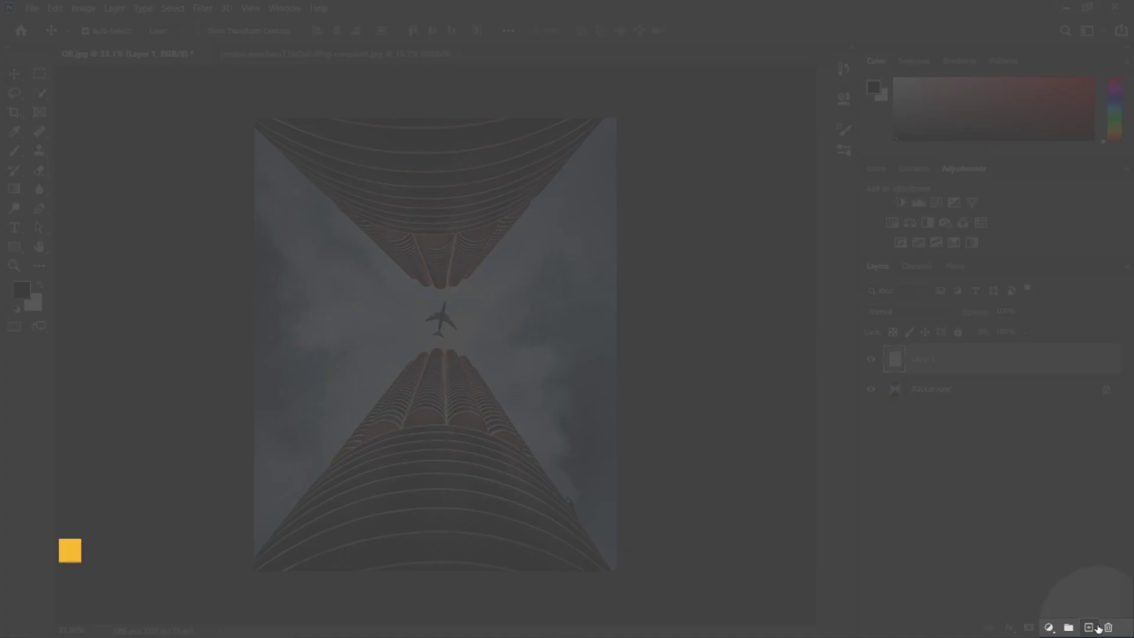
# - Create a new layer above Layer 1 and name it CLOUDS
pyautogui.click(1091, 628)
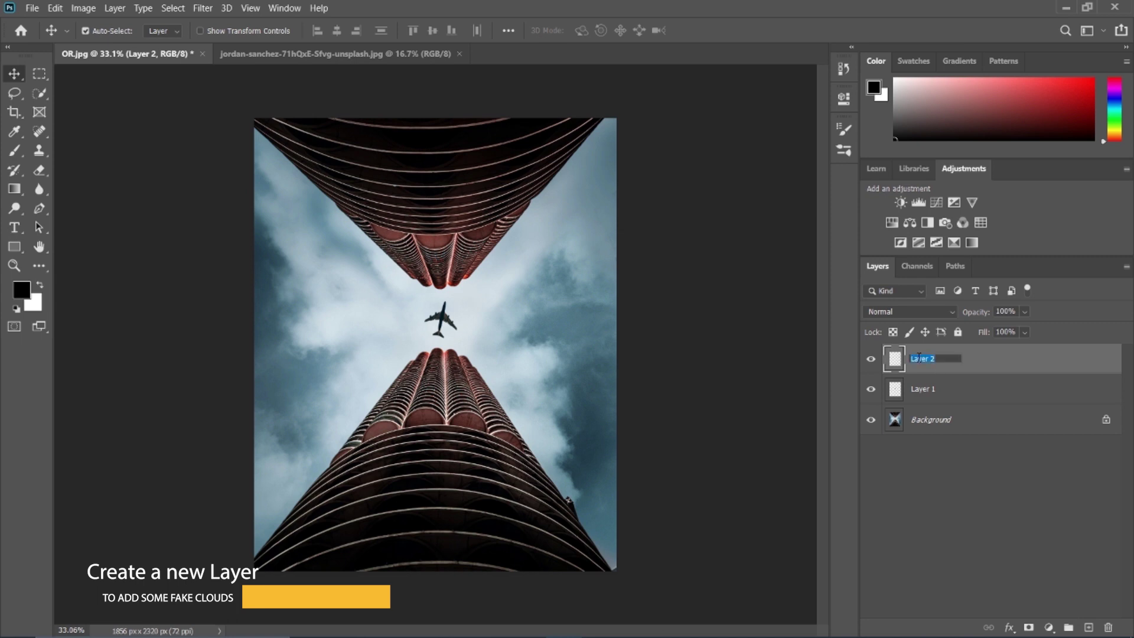
pyautogui.write('CLOUDS')
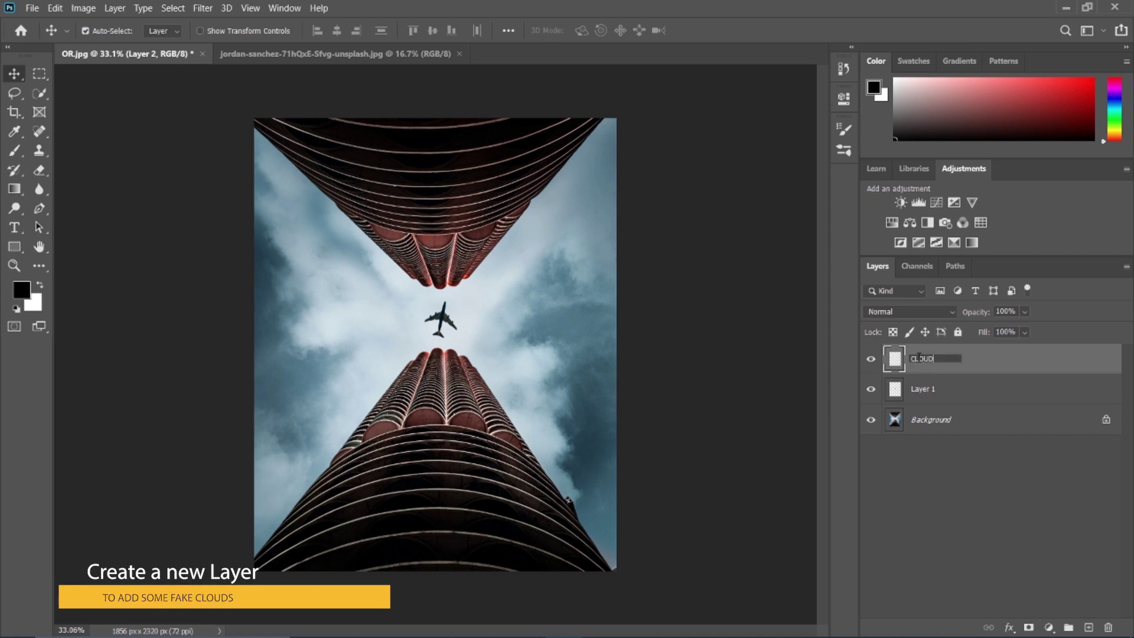
pyautogui.press('Return')
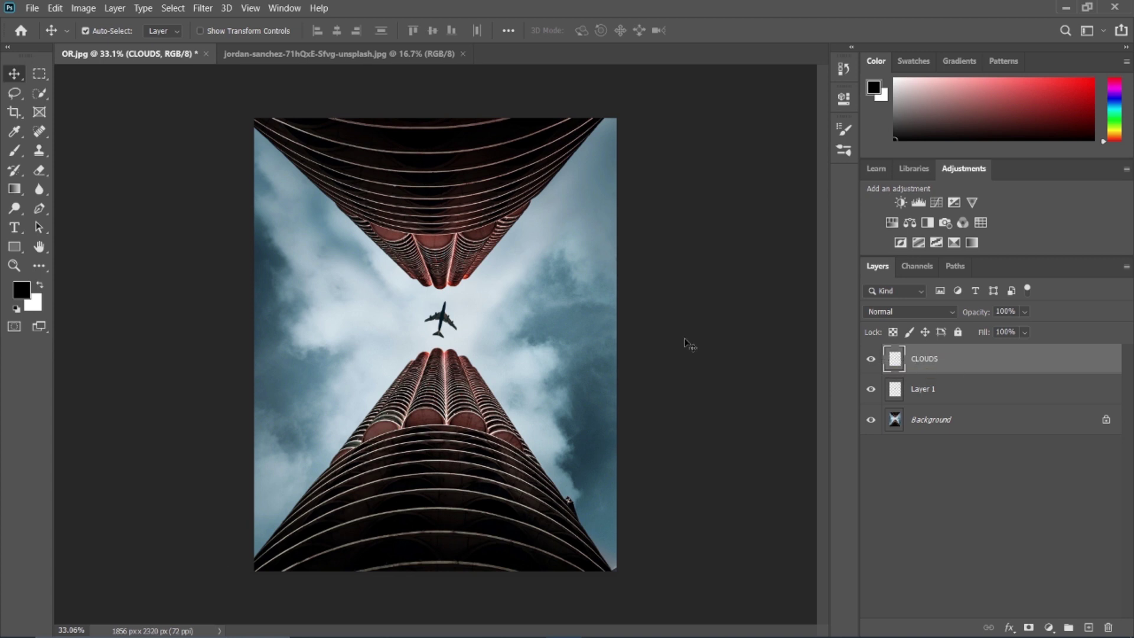
pyautogui.click(284, 8)
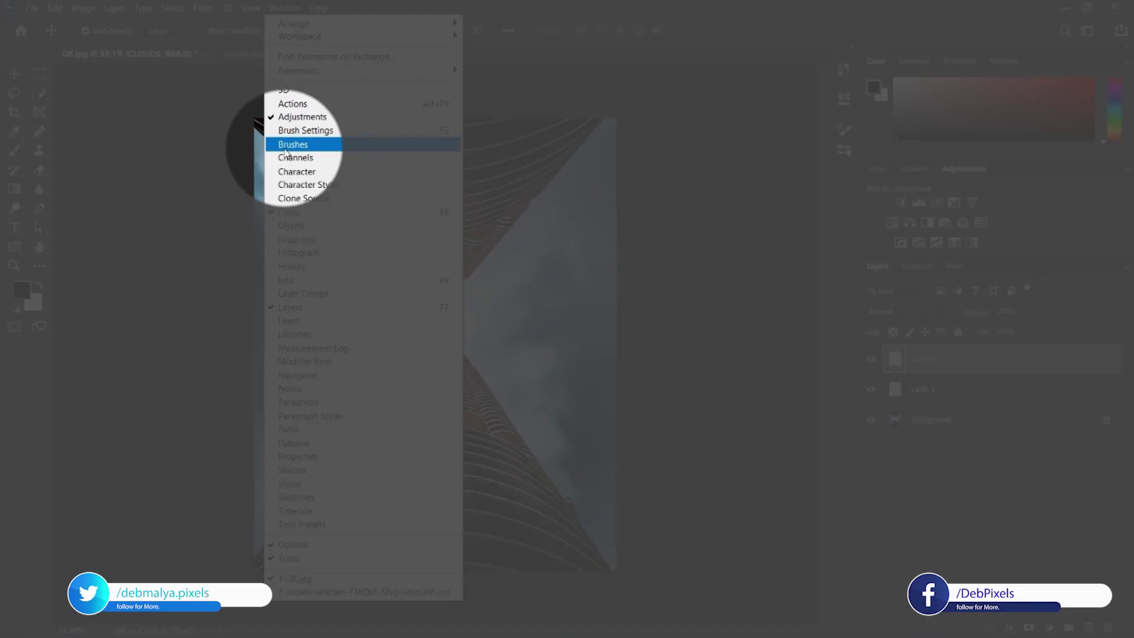
# - With the Brush tool active, import the Clouds-by-Mila brush set from the Aeroplane folder
pyautogui.click(285, 146)
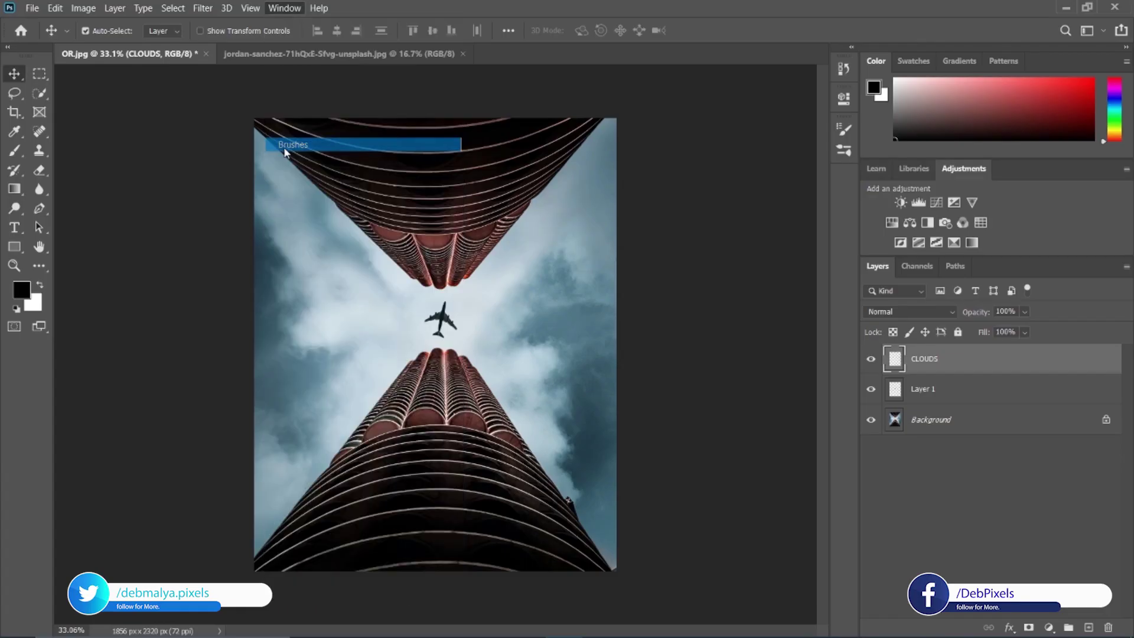
pyautogui.click(12, 152)
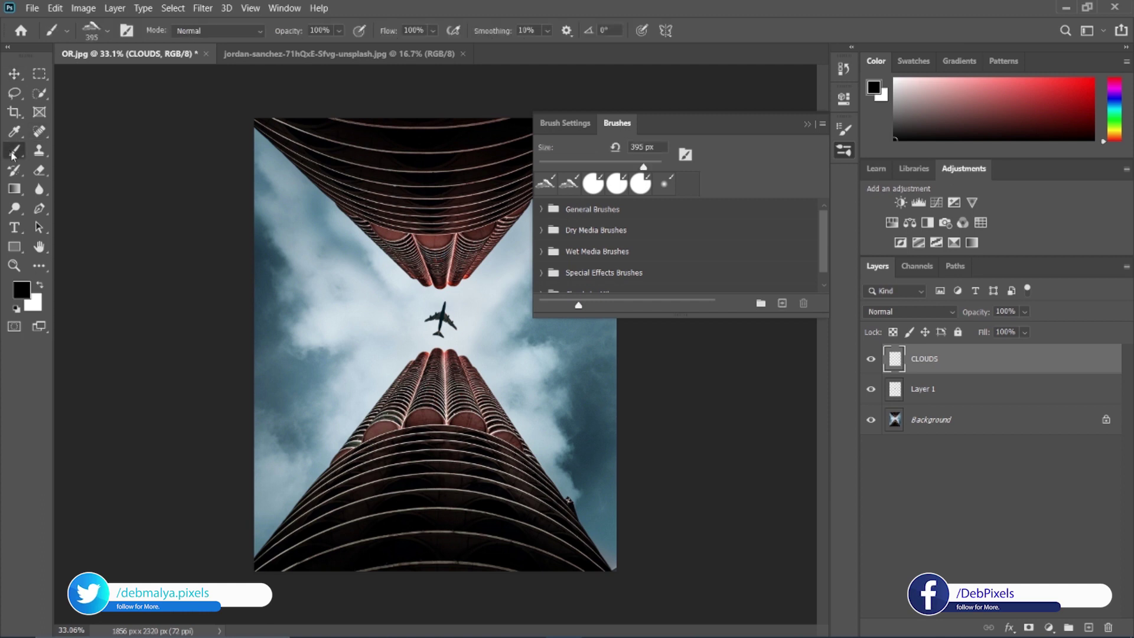
pyautogui.click(109, 33)
pyautogui.click(199, 60)
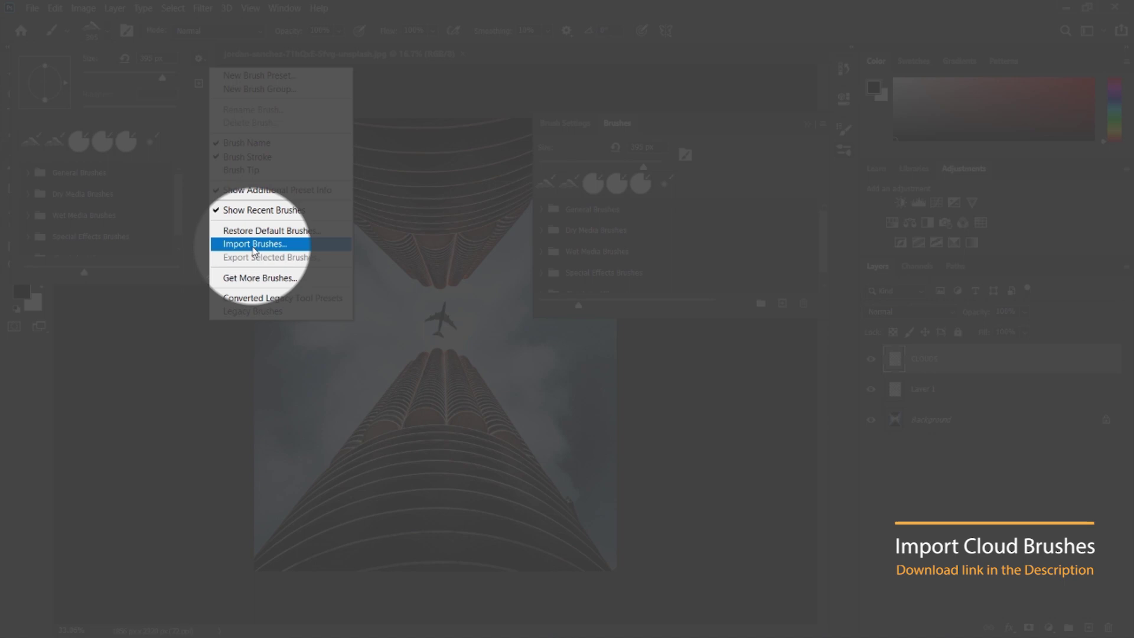
pyautogui.click(254, 244)
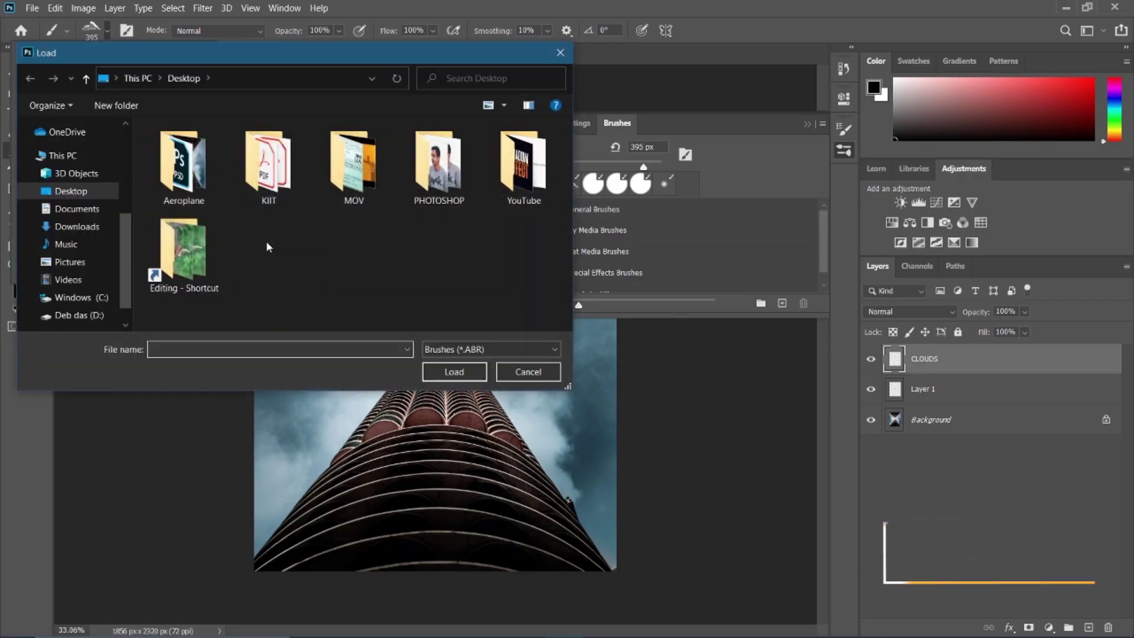
pyautogui.doubleClick(188, 178)
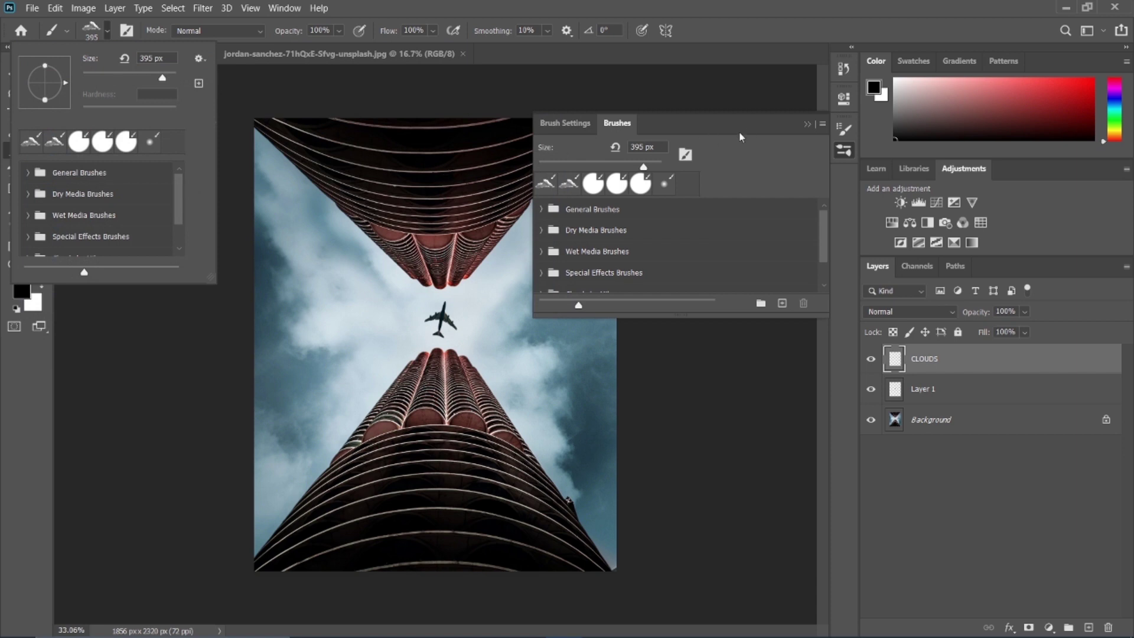
# - Choose a 1467 px cloud brush tip in Brush Settings
pyautogui.click(840, 131)
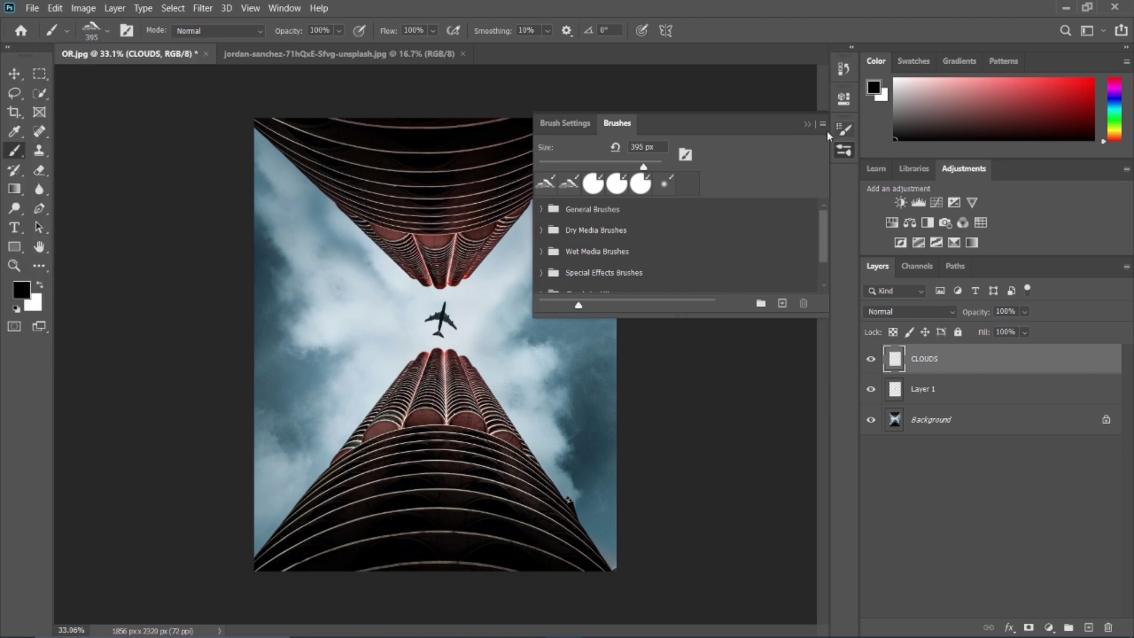
pyautogui.click(844, 150)
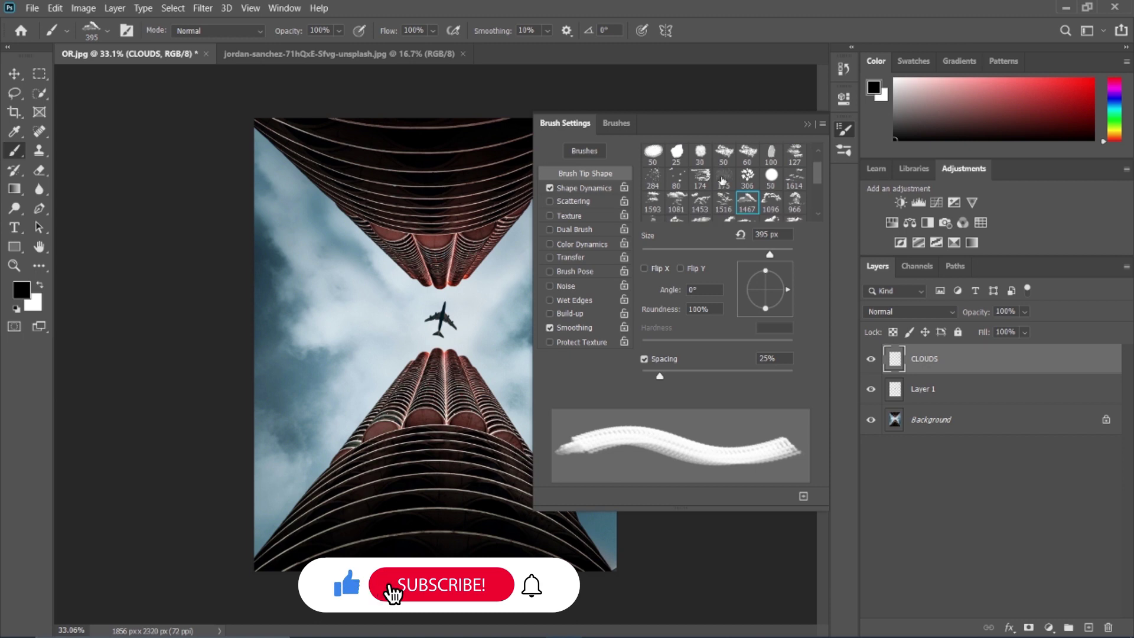
pyautogui.click(677, 198)
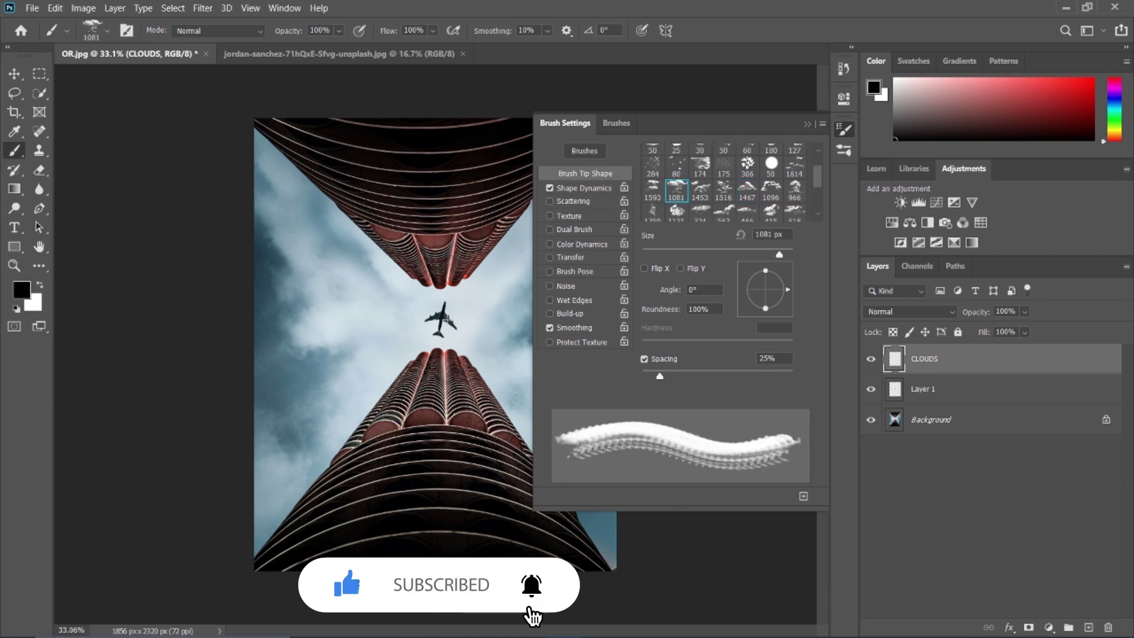
pyautogui.click(806, 124)
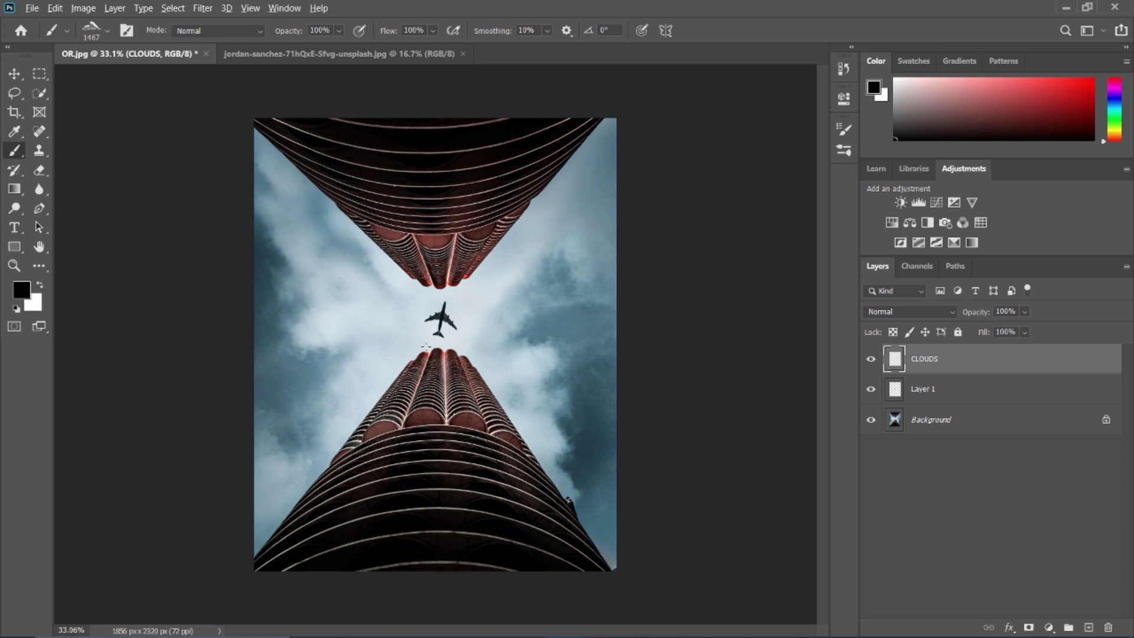
pyautogui.scroll(2, 425, 346)
# - Set the foreground colour to pale sky blue #ccdae3 sampled from the sky
pyautogui.scroll(2, 431, 333)
pyautogui.scroll(2, 437, 322)
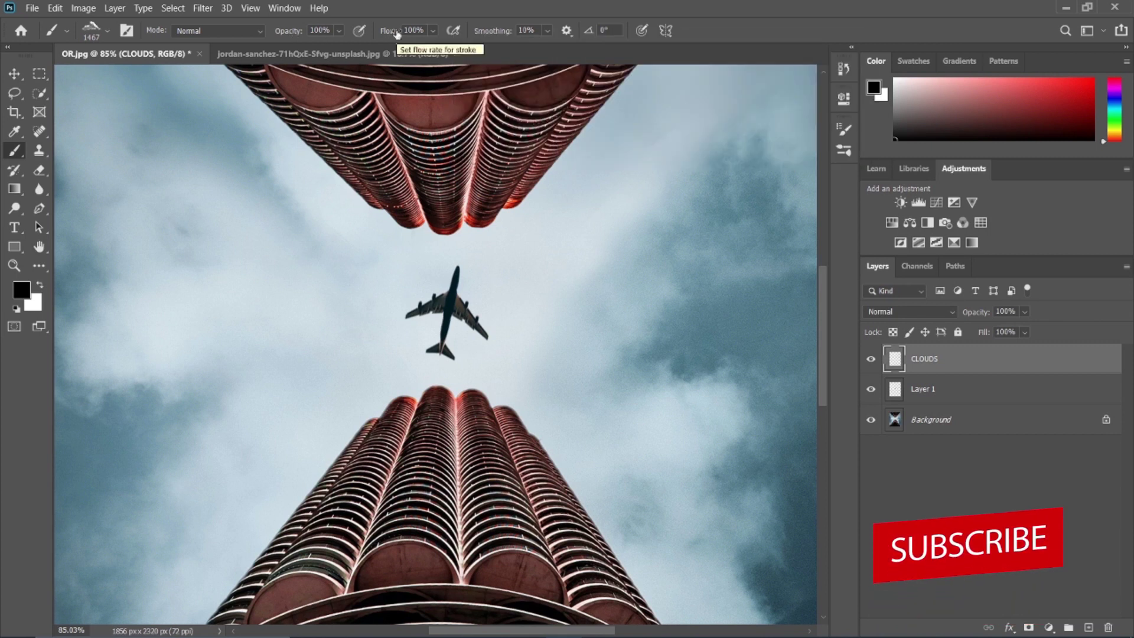
pyautogui.click(20, 288)
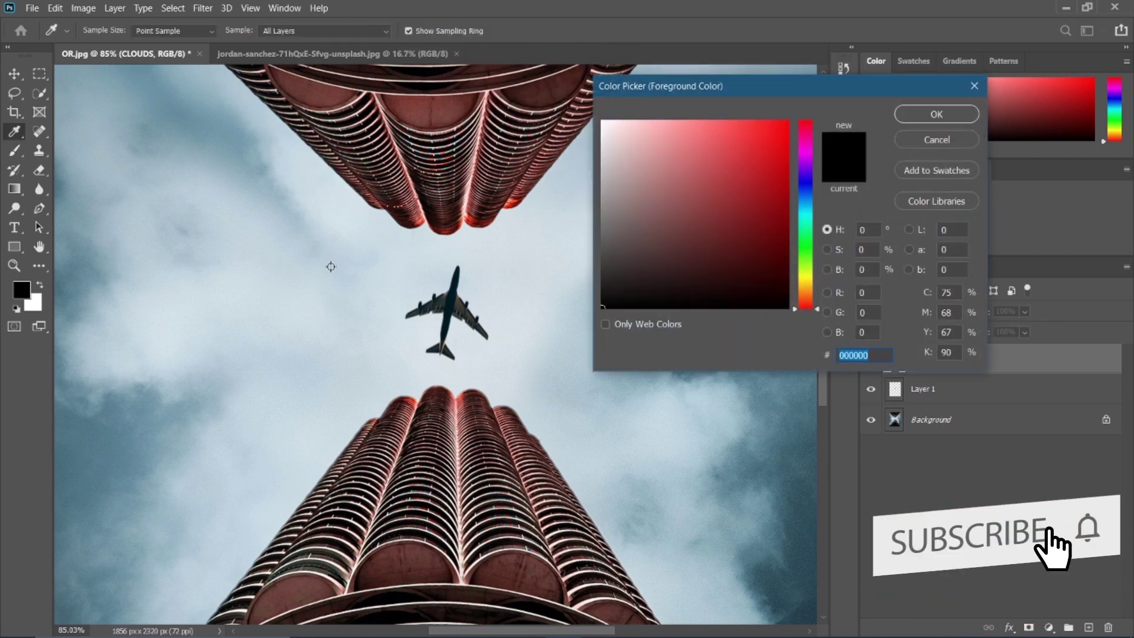
pyautogui.click(361, 298)
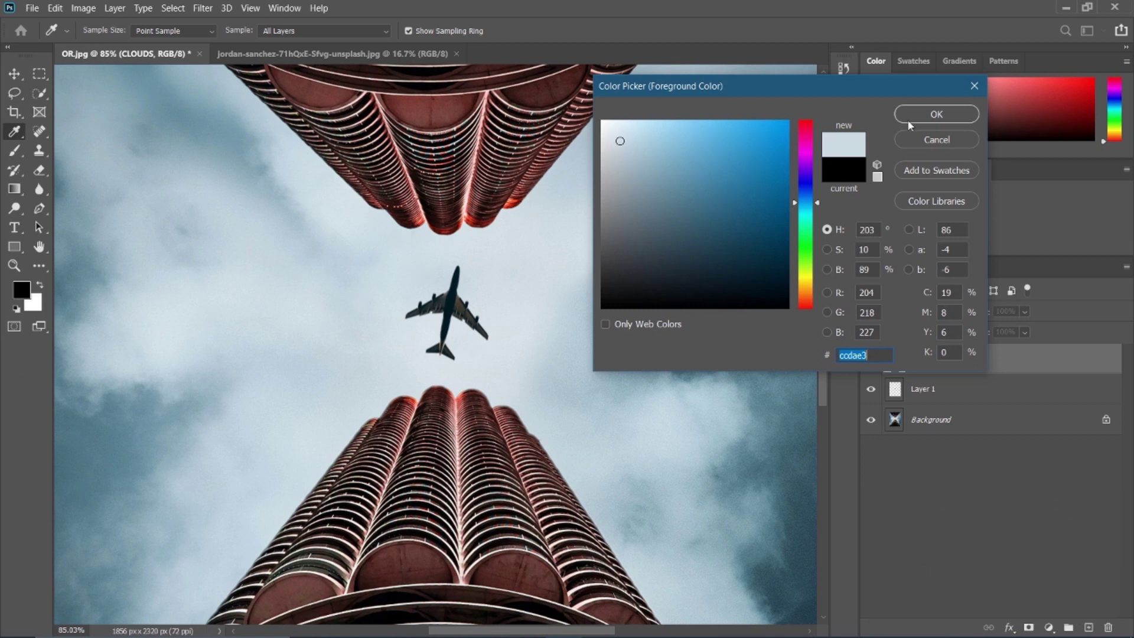
pyautogui.click(937, 114)
# - Paint and undo a test stroke, then shrink the cloud brush to 161 px
pyautogui.click(403, 307)
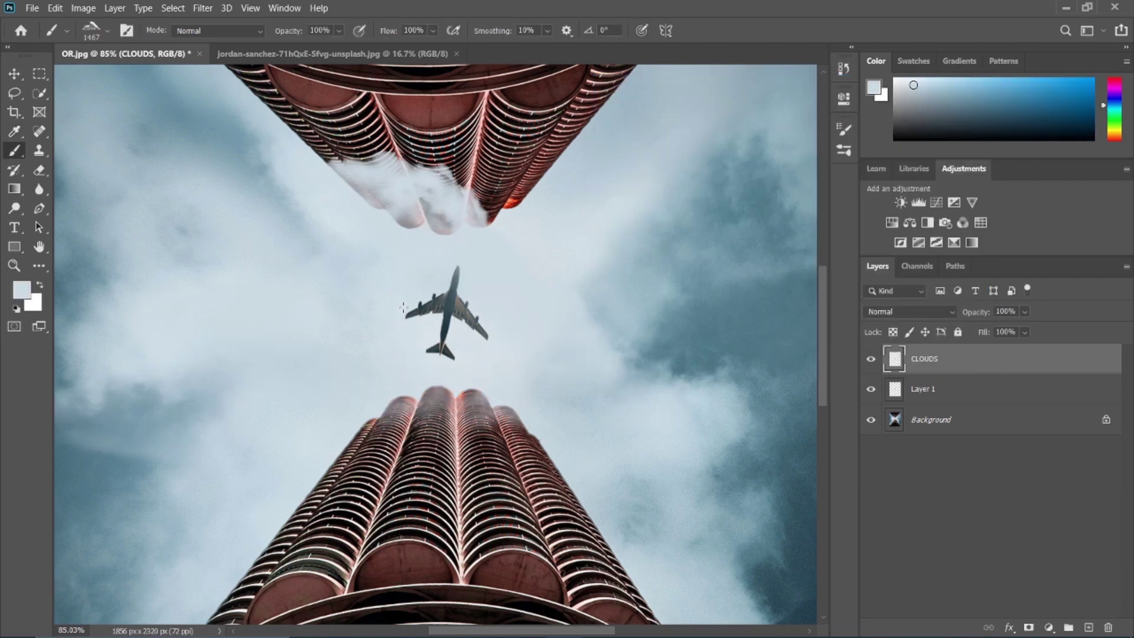
pyautogui.hotkey('ctrl', 'z')
pyautogui.moveTo(437, 310); pyautogui.dragTo(401, 317)
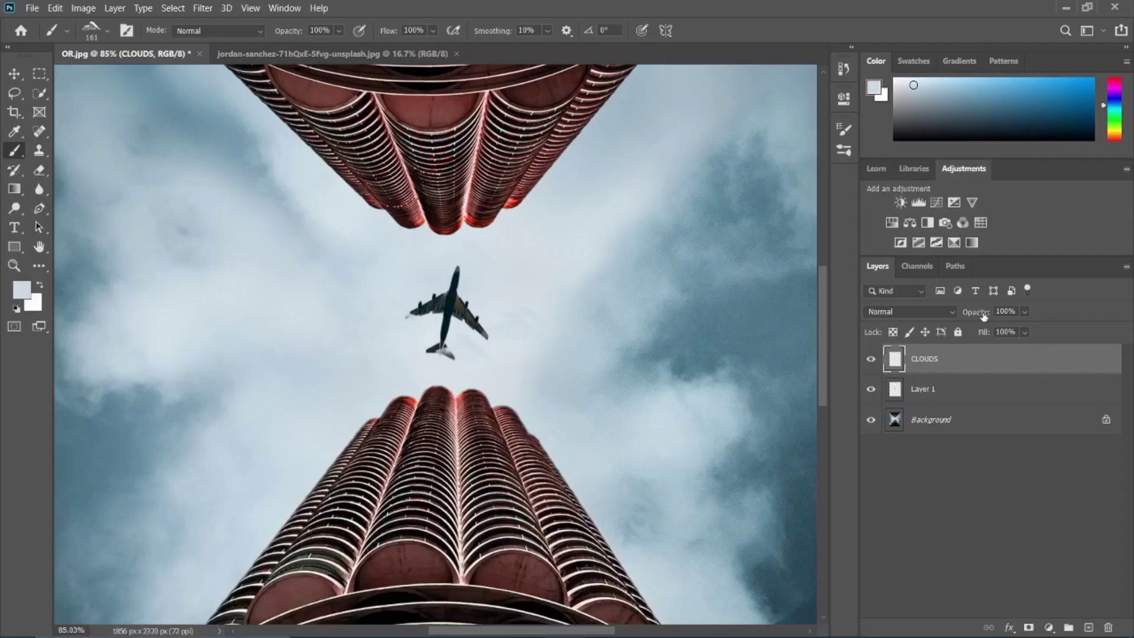
# - Scrub the CLOUDS layer's opacity down through 79% to 45%
pyautogui.click(981, 314)
pyautogui.moveTo(981, 314); pyautogui.dragTo(963, 314)
pyautogui.moveTo(973, 313); pyautogui.dragTo(961, 313)
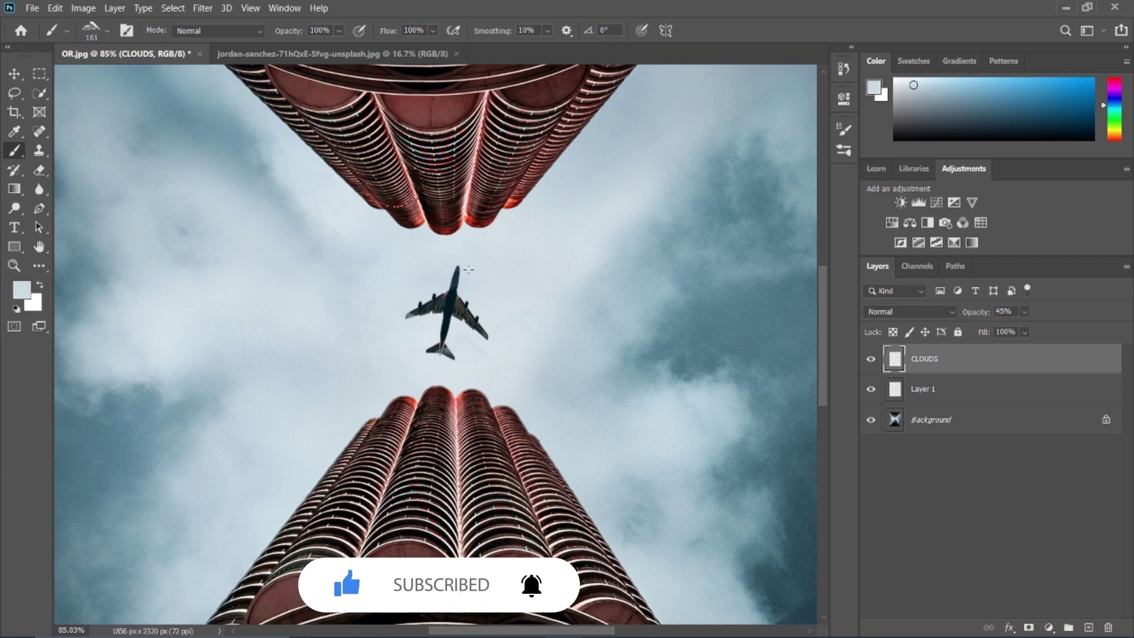
pyautogui.scroll(-5, 456, 299)
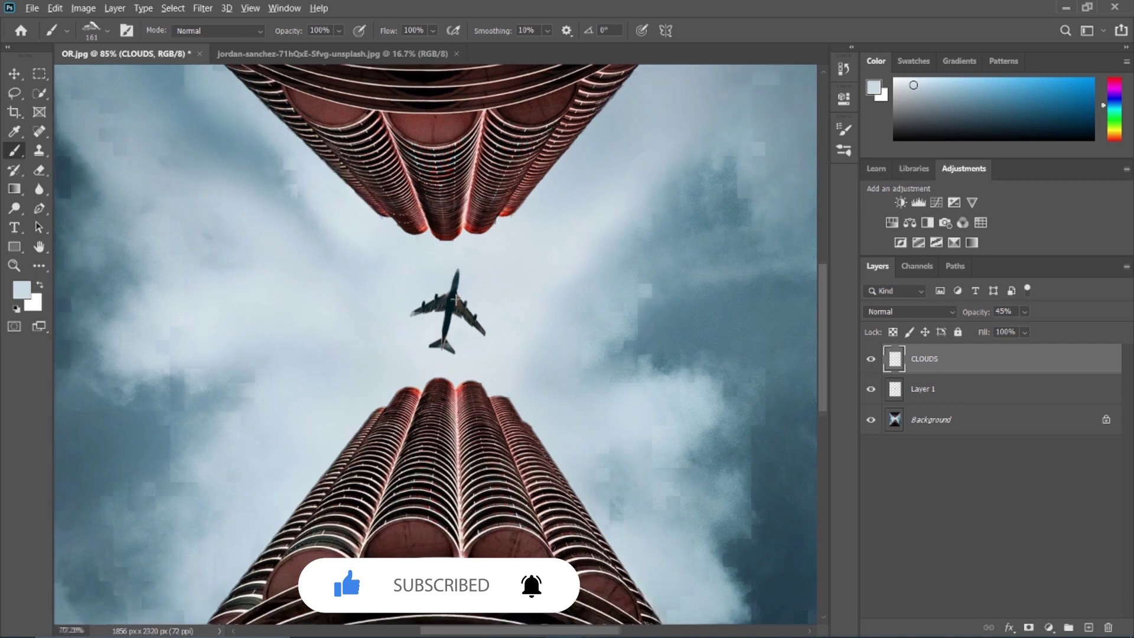